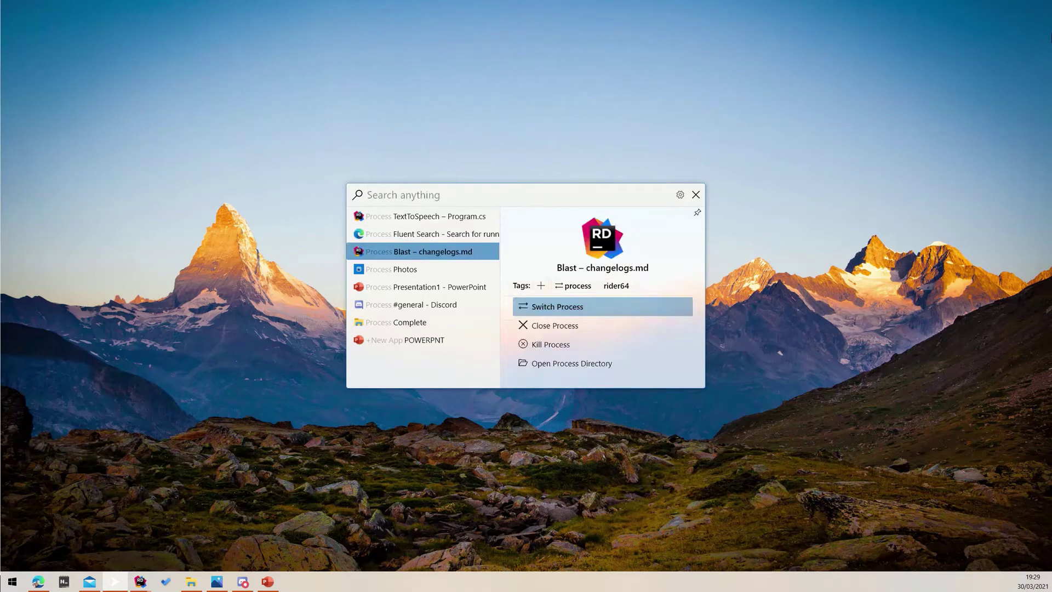
{"action": "key", "text": "Down"}
Browse the running-process results, then switch to Search processes mode to find Edge.
{"action": "key", "text": "Up"}
{"action": "key", "text": "Up"}
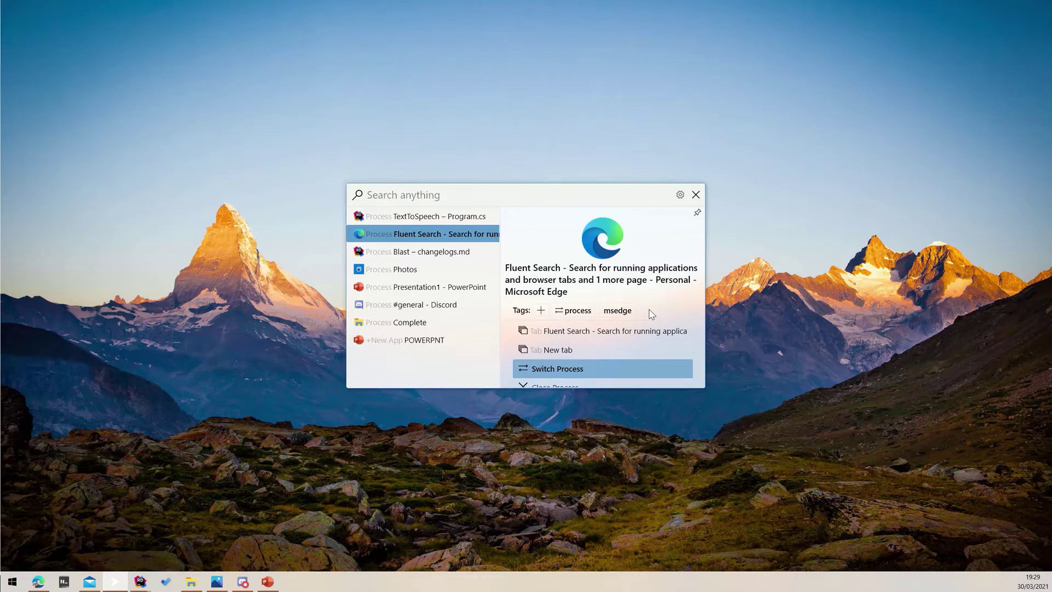
{"action": "type", "text": "proc"}
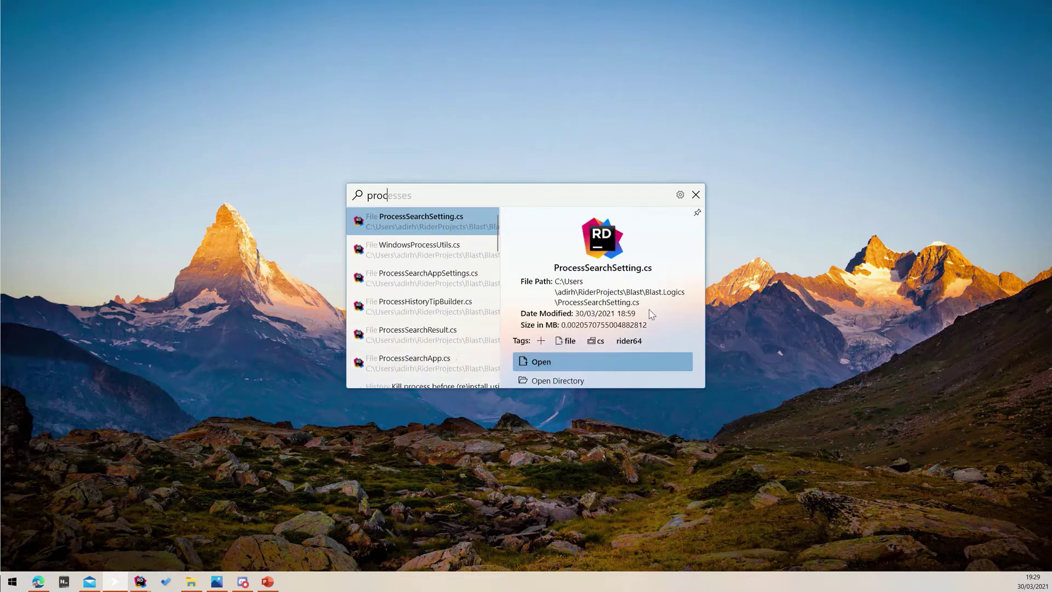
{"action": "key", "text": "Tab"}
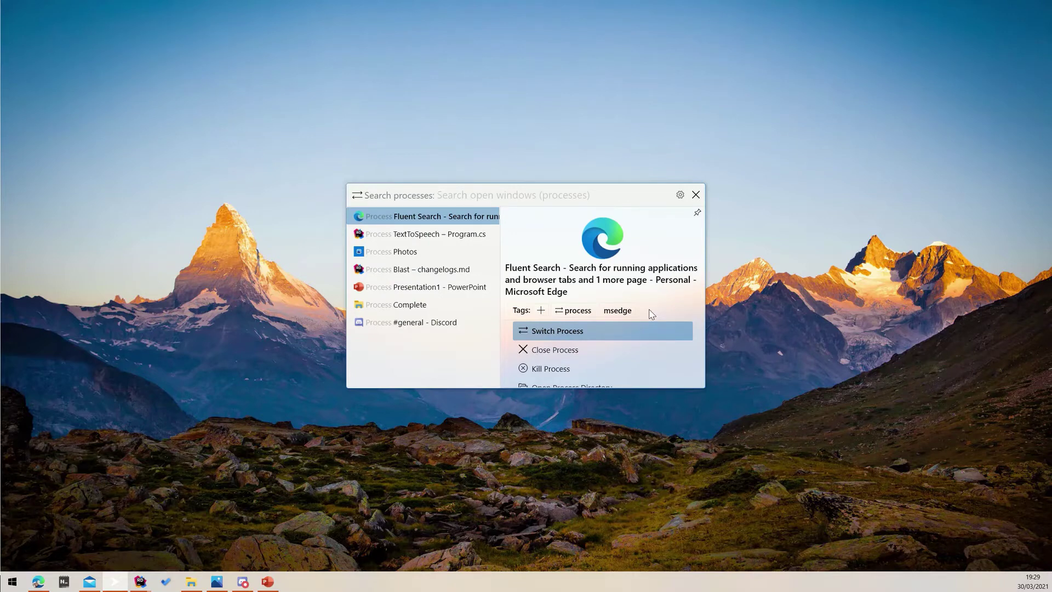
{"action": "type", "text": "edg"}
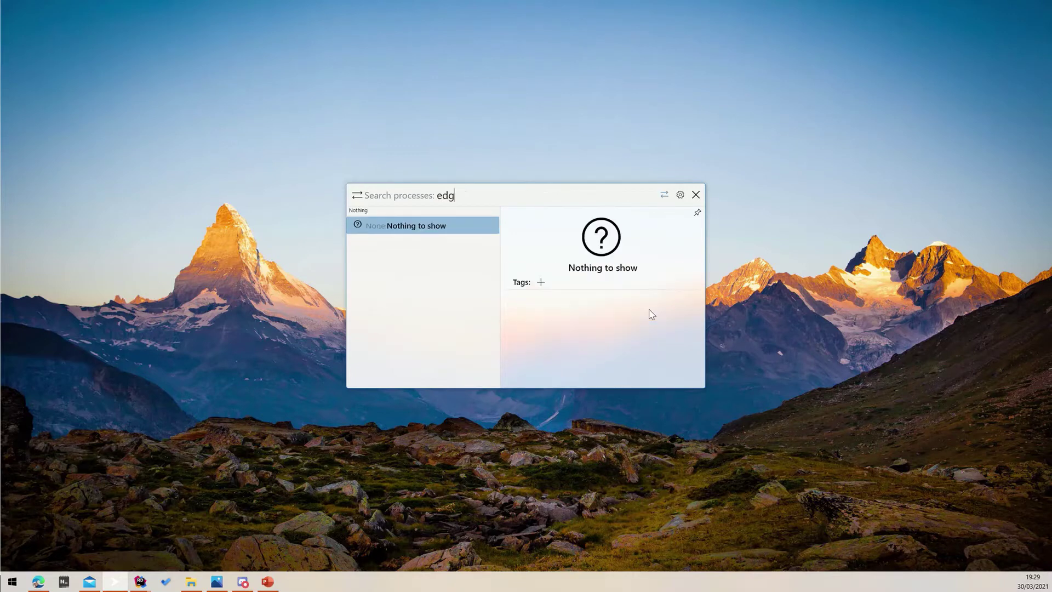
{"action": "type", "text": "e"}
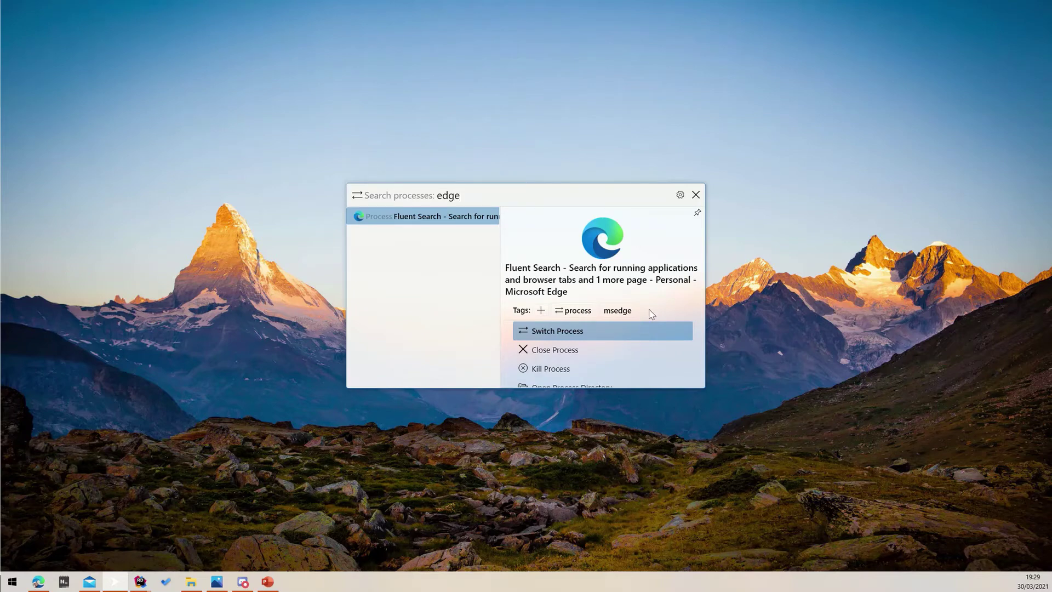
Scope the search to the msedge tag from the preview pane's Tags row.
{"action": "left_click", "coordinate": [615, 314]}
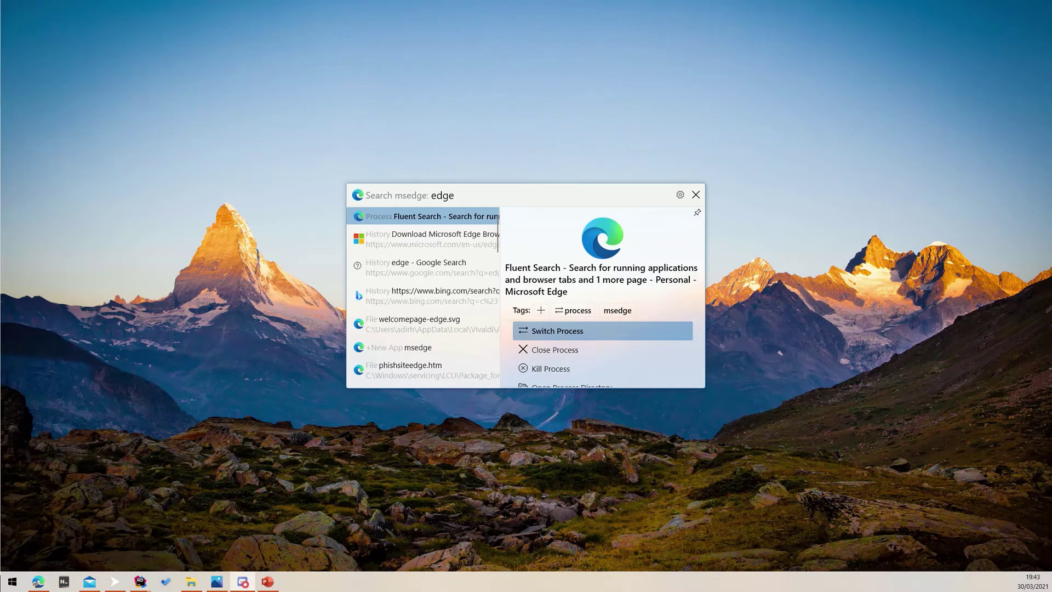
Tag the msedge app result with a custom 'coolapps' tag and filter results by coolapps.
{"action": "left_click", "coordinate": [405, 350]}
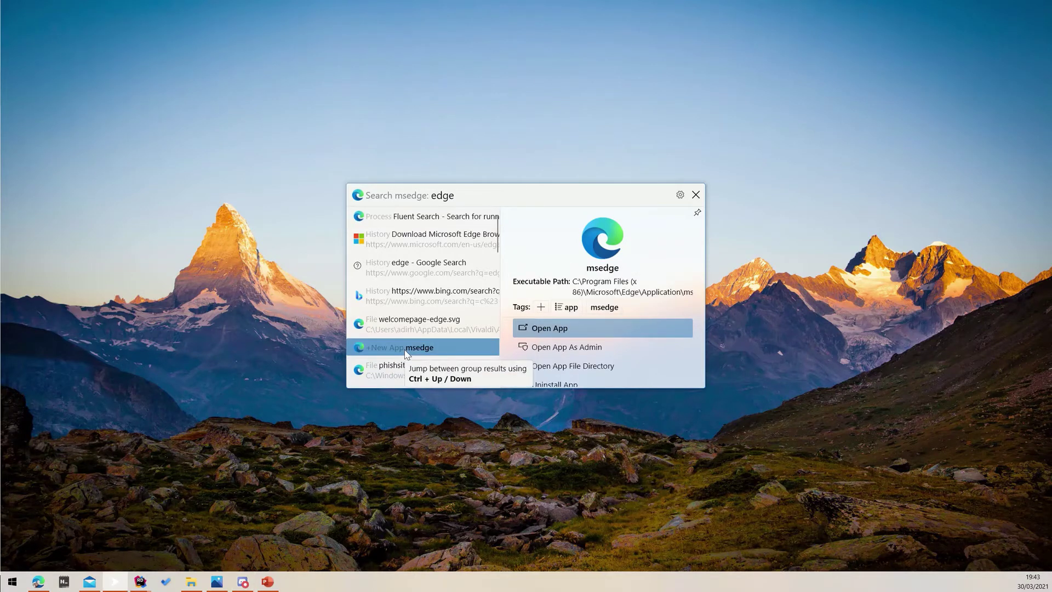
{"action": "left_click", "coordinate": [540, 309]}
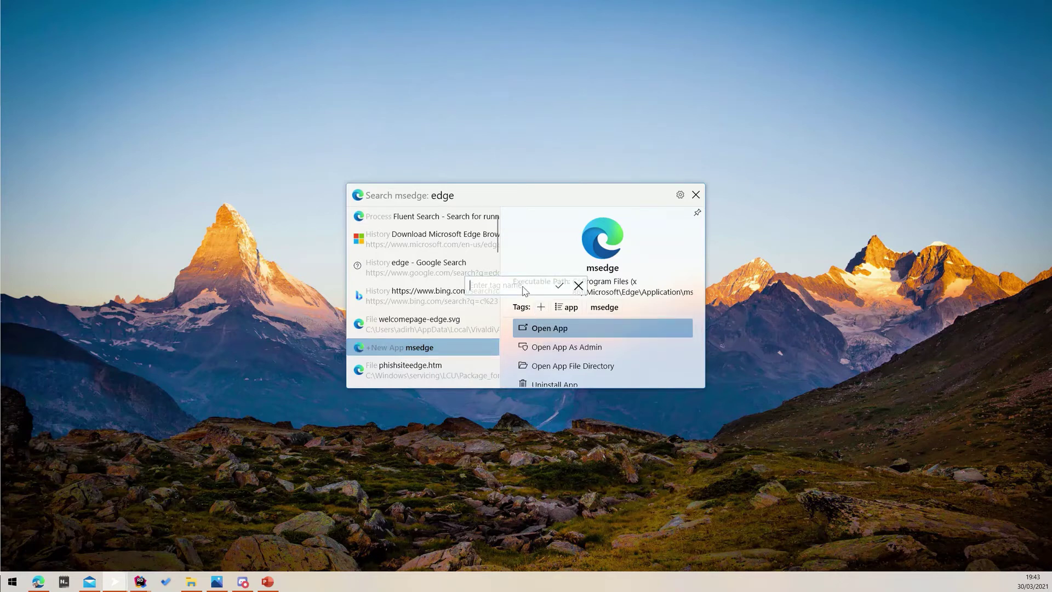
{"action": "type", "text": "coolap"}
{"action": "type", "text": "ps"}
{"action": "key", "text": "Return"}
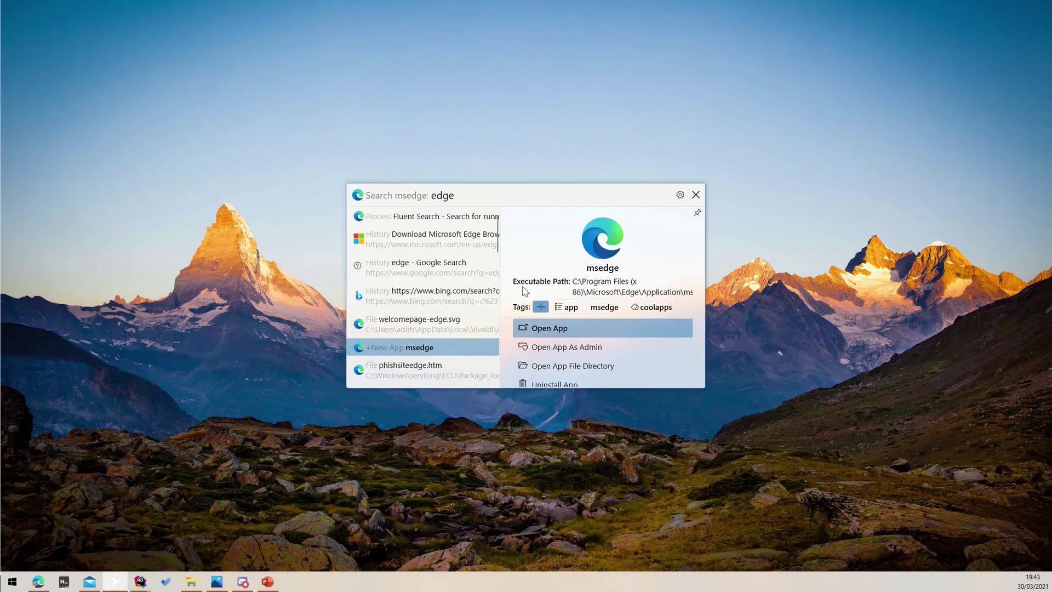
{"action": "left_click", "coordinate": [658, 310]}
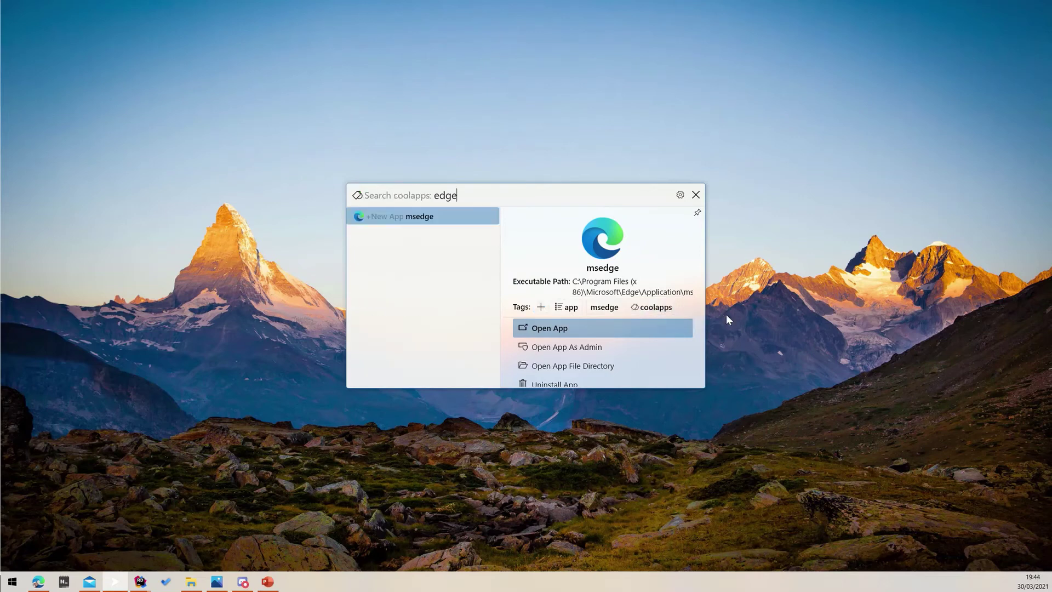